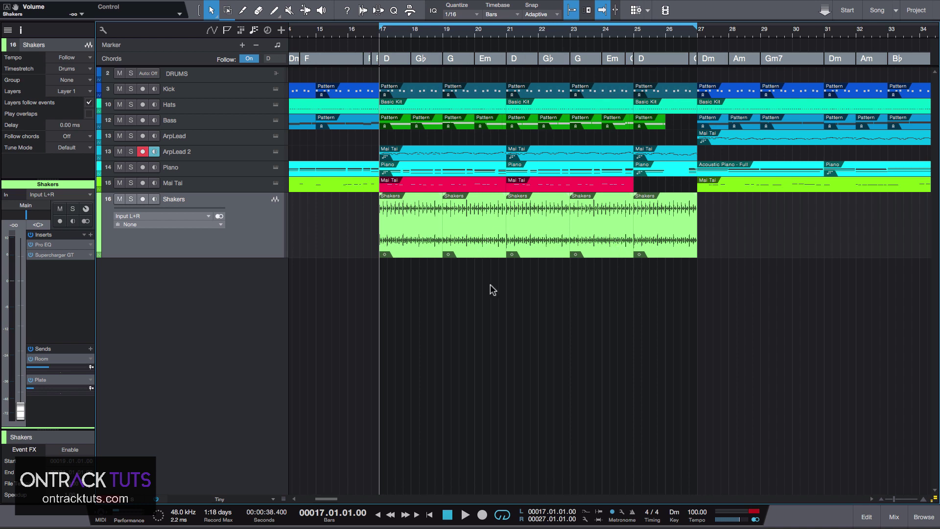
Step: Play the song, raise the Shakers fader from silence to about -16.9 dB, and compare muted versus unmuted
key(space)
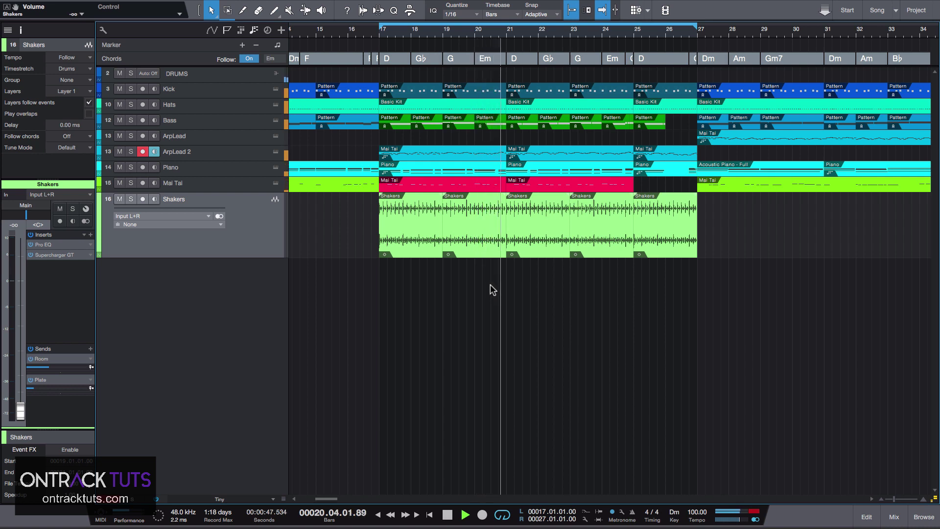
key(space)
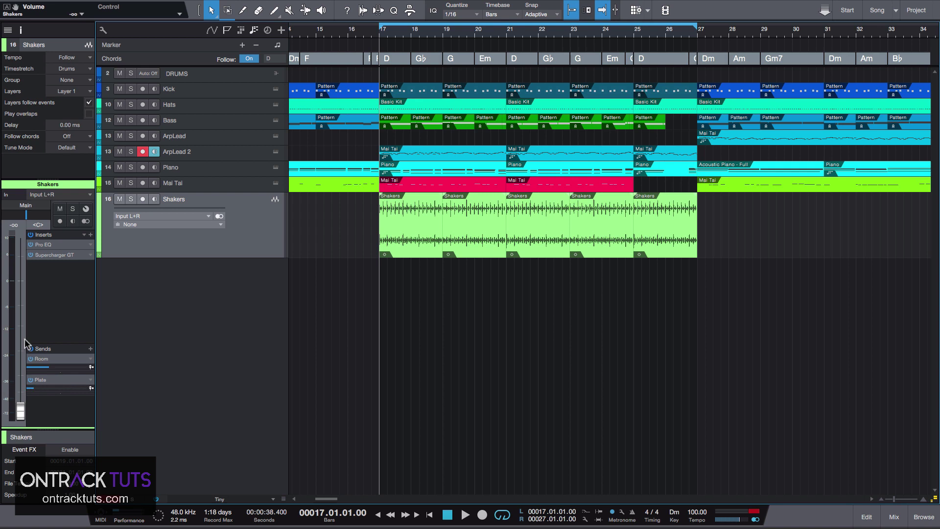
key(space)
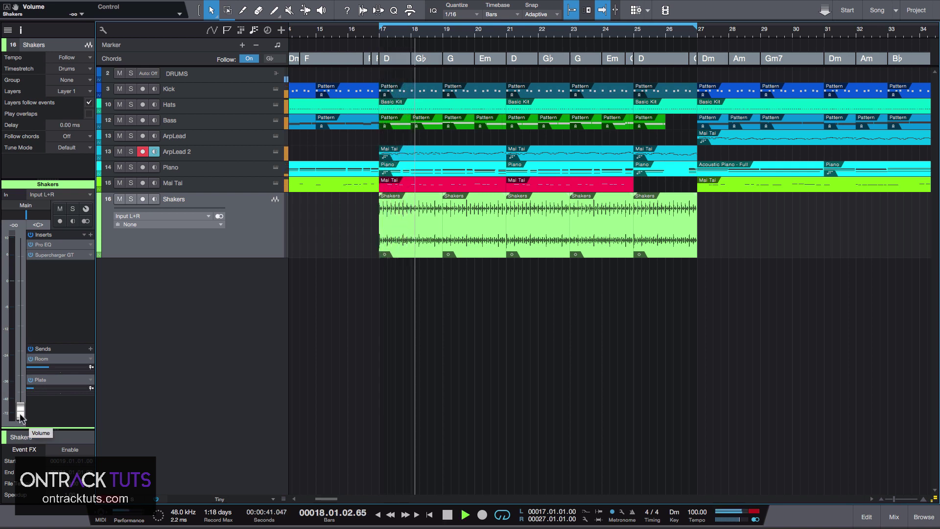
drag(21, 417, 25, 340)
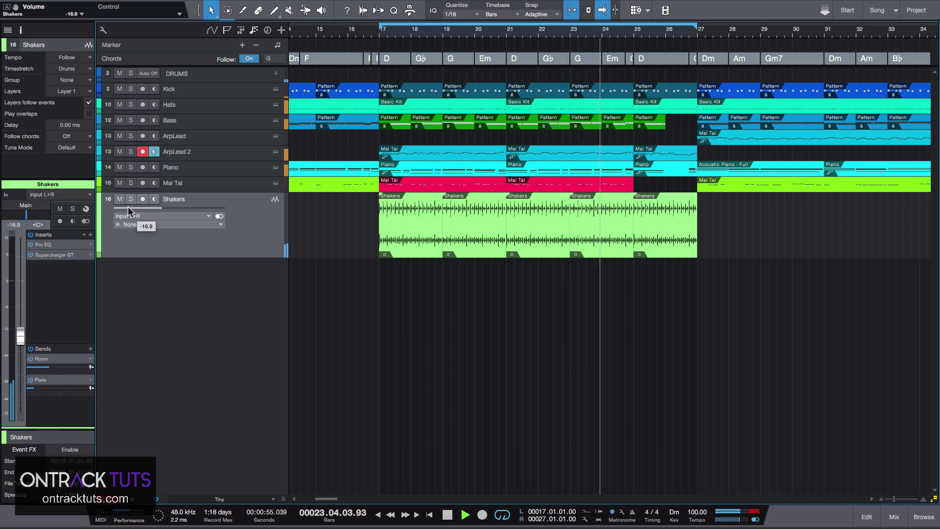
click(60, 209)
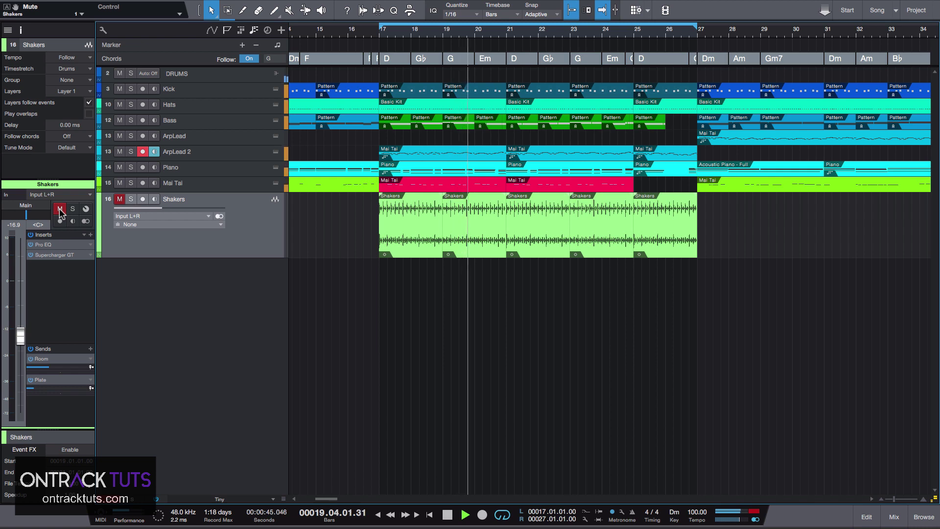
click(59, 209)
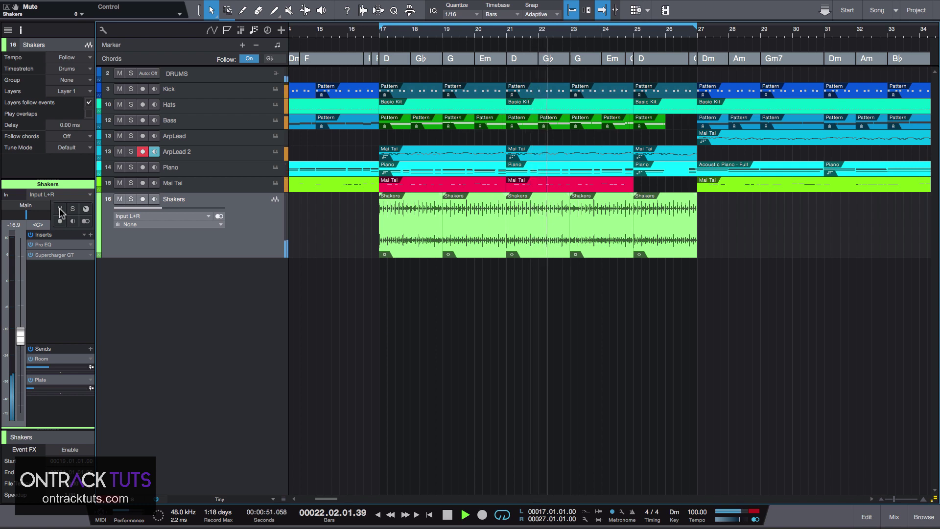
Step: Lower the Shakers fader to about -22.1 dB and scroll the arrangement back to earlier bars
drag(20, 335, 21, 350)
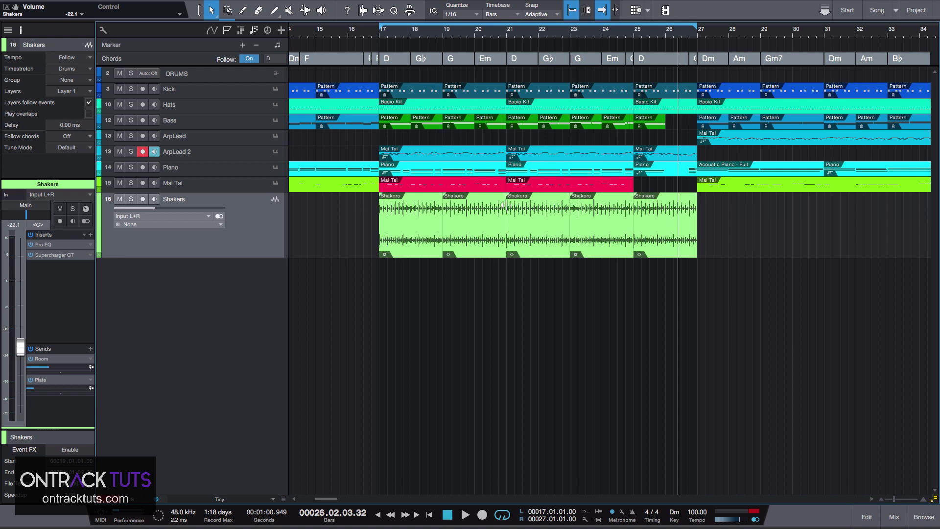
scroll(446, 262, left, 4)
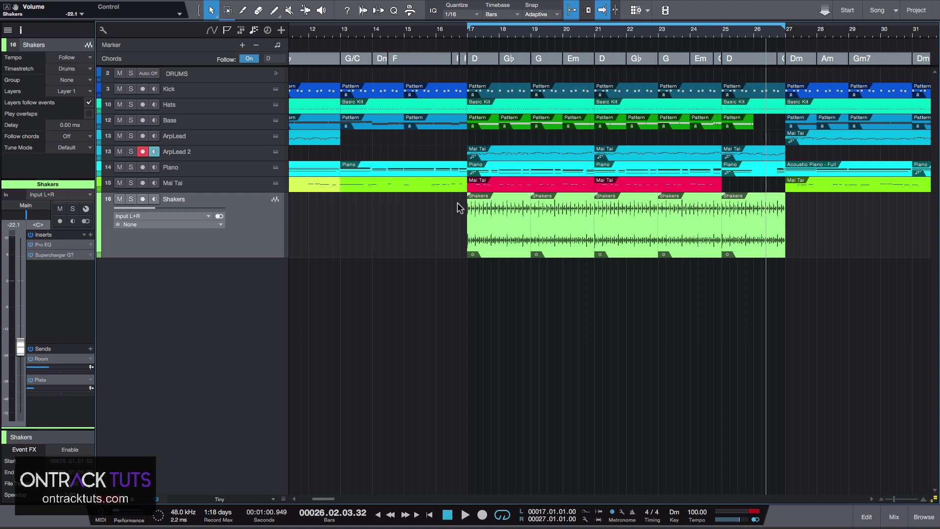
Step: Set the Shakers fader to -18.3 dB and listen to the song from bar 13
drag(19, 353, 20, 339)
click(340, 36)
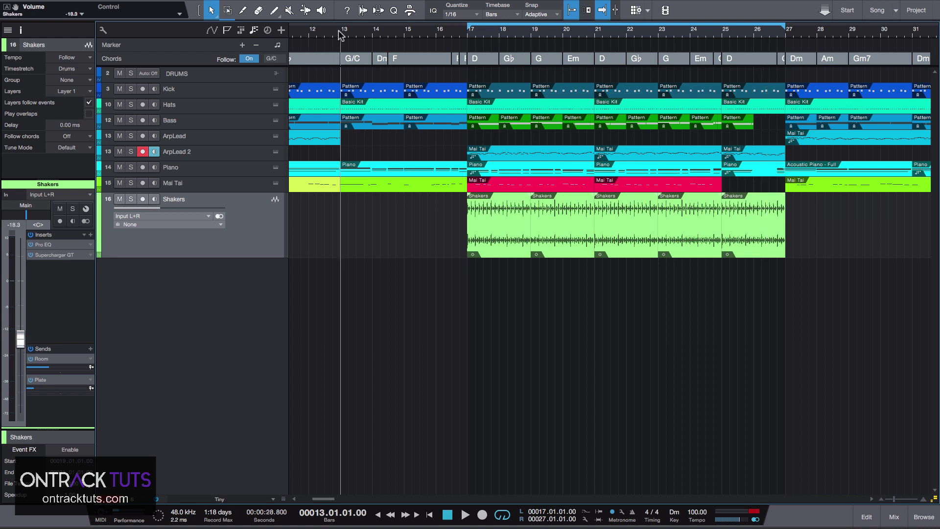
key(space)
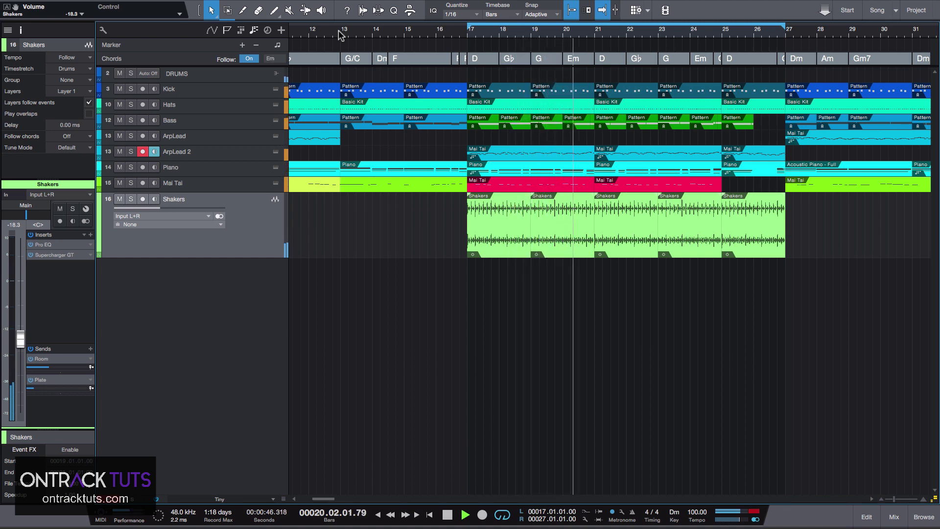
key(space)
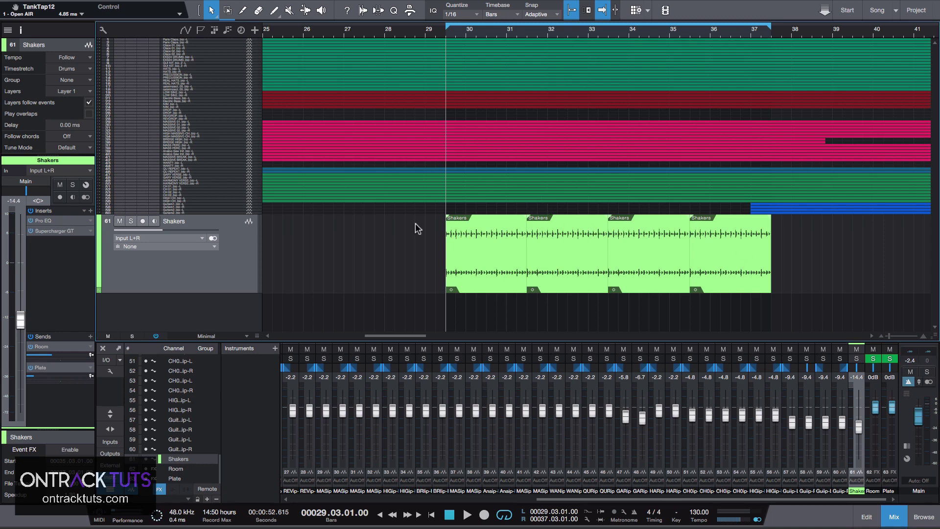
Step: In the second song, drag the Shakers volume slider fully left to -oo
drag(161, 227, 110, 226)
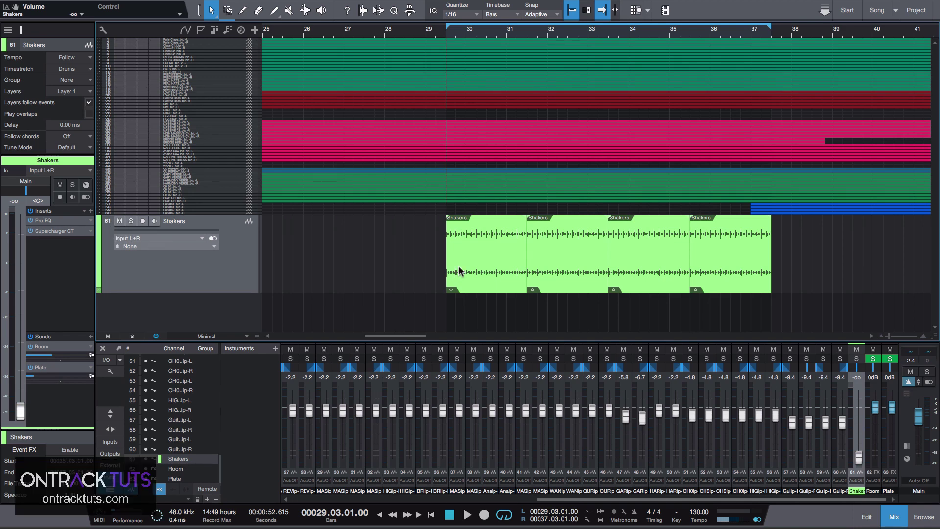
Step: Start playback and bring the Shakers volume up from silence to about -15.2 dB
key(space)
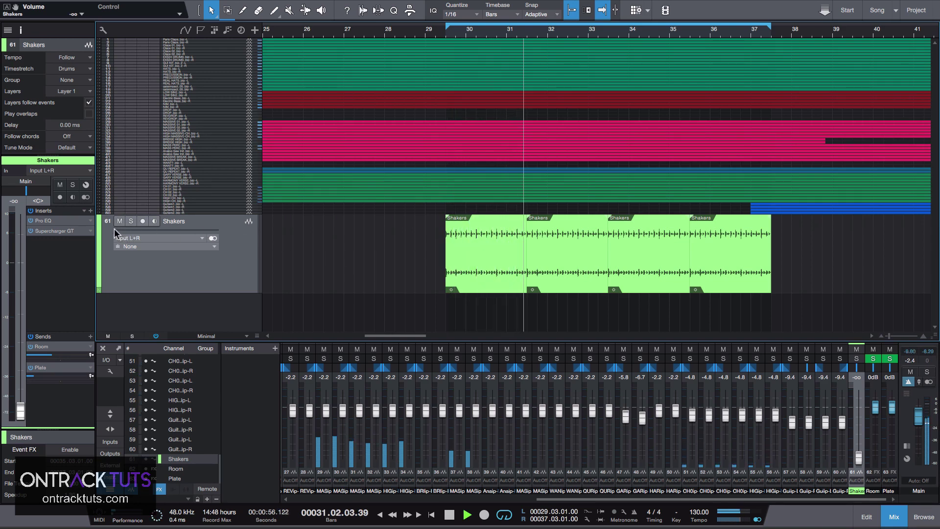
mouse_move(114, 228)
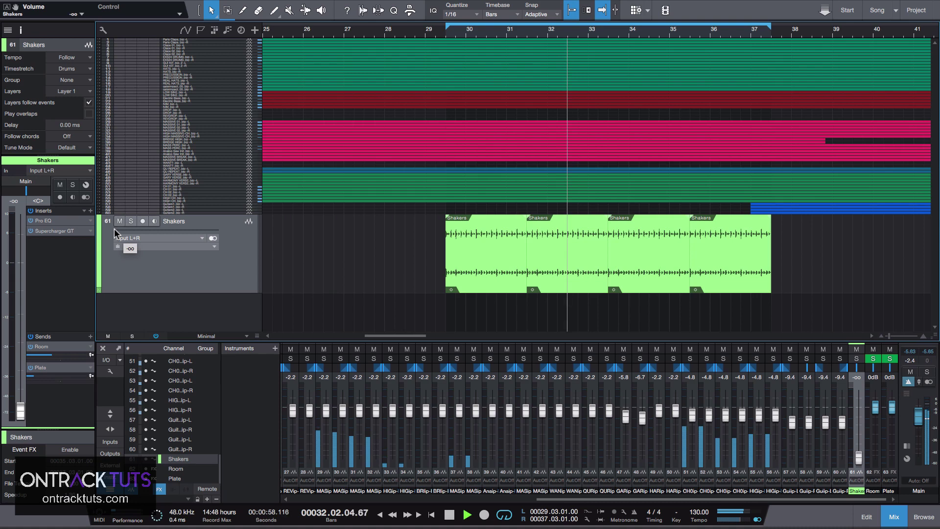
drag(114, 228, 165, 230)
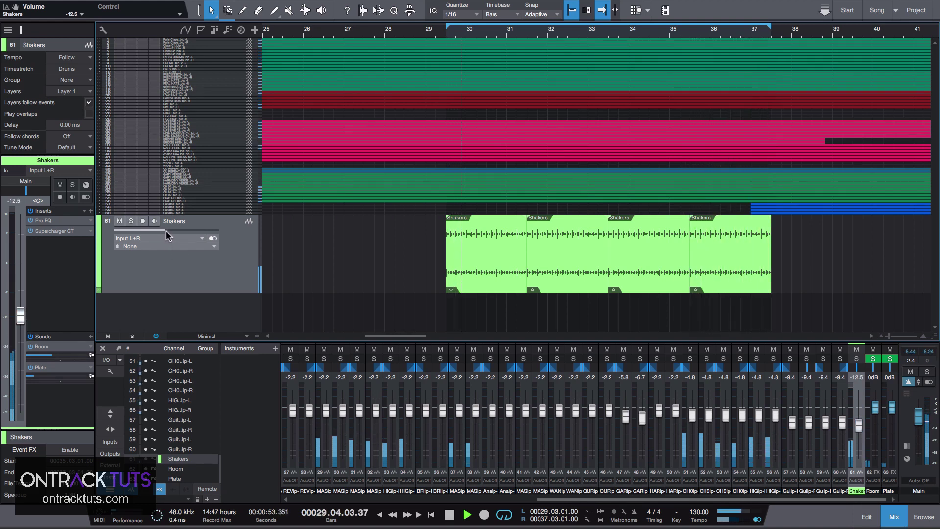
mouse_move(163, 228)
drag(163, 228, 160, 229)
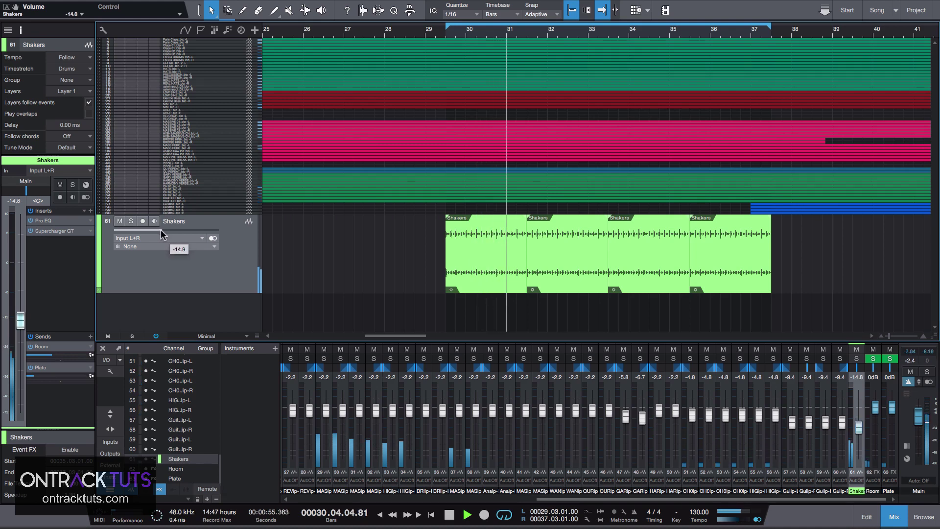
Step: Compare muted and unmuted Shakers, lower its volume to -27.3 dB, and stop playback
click(119, 222)
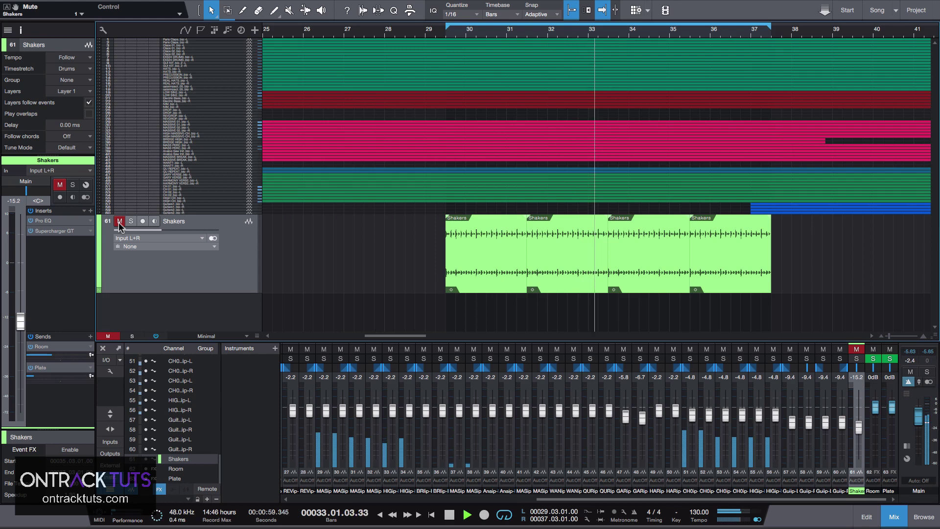
click(118, 222)
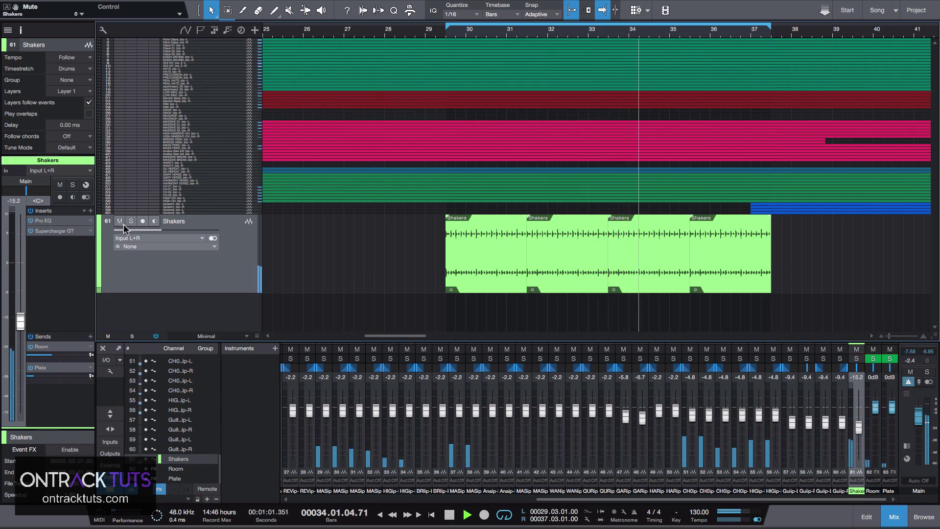
mouse_move(160, 230)
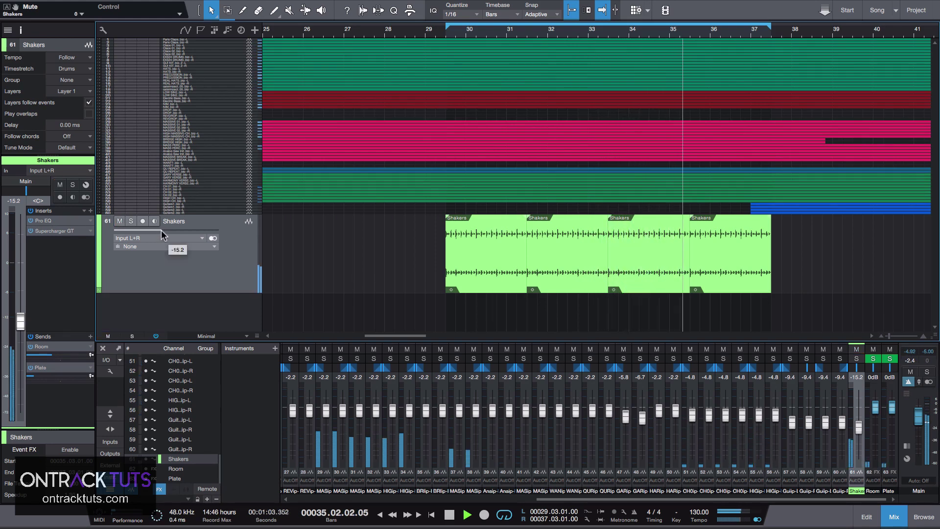
drag(161, 230, 144, 230)
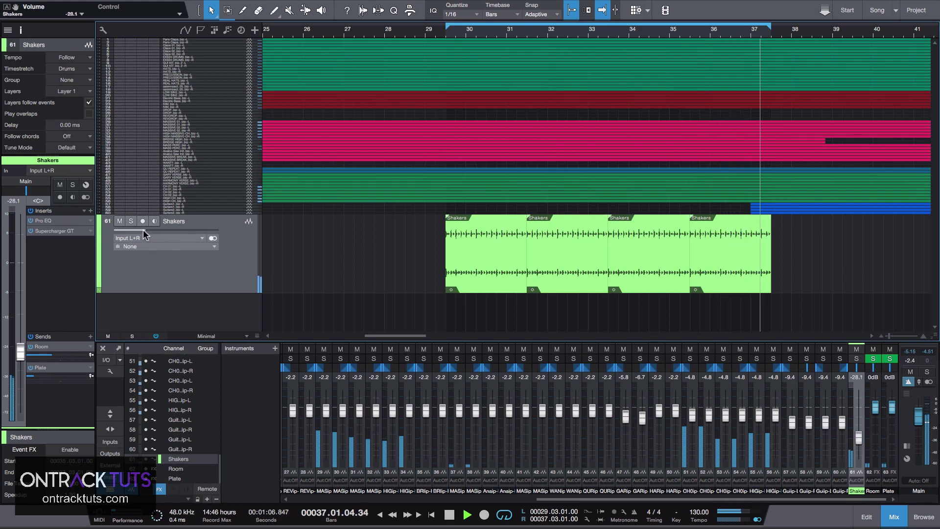
click(118, 221)
click(117, 221)
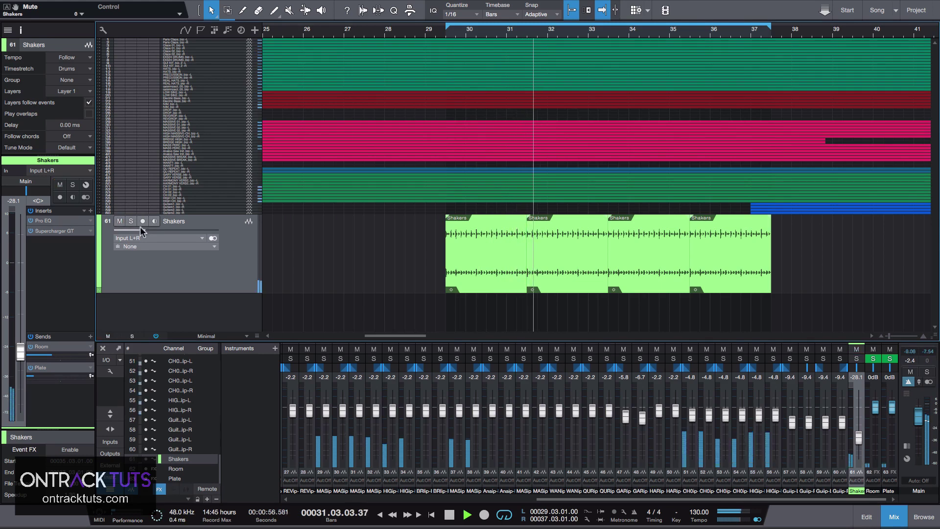
drag(143, 227, 145, 227)
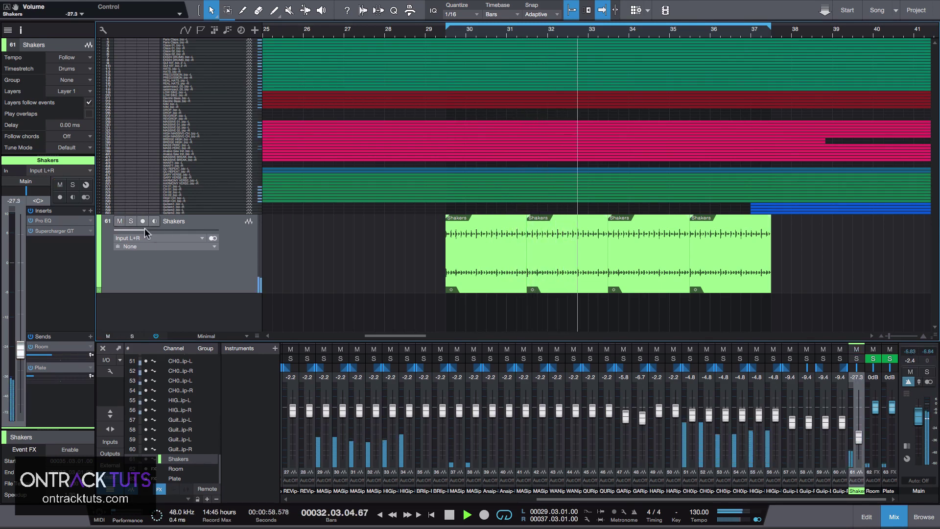
key(space)
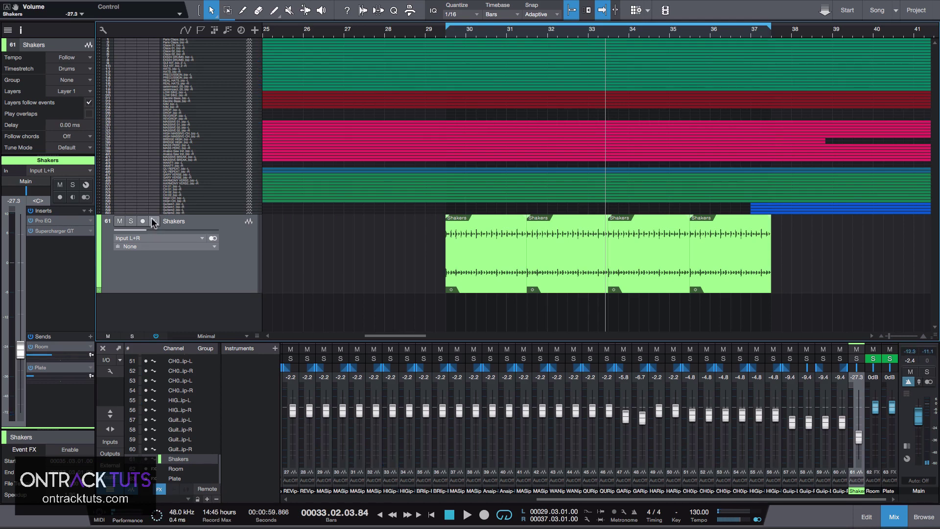
Step: Inspect the Shakers track's Pro EQ high shelf, then open its Supercharger GT insert
double_click(51, 220)
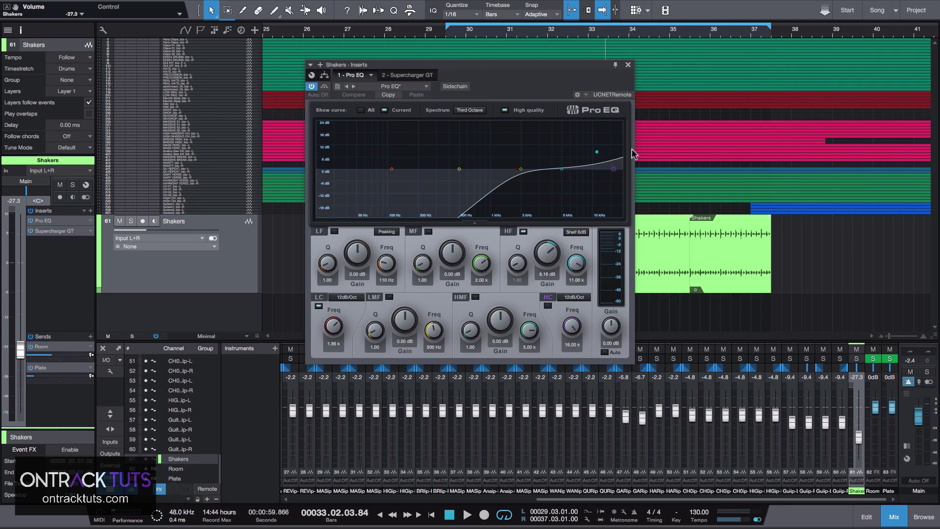
click(628, 65)
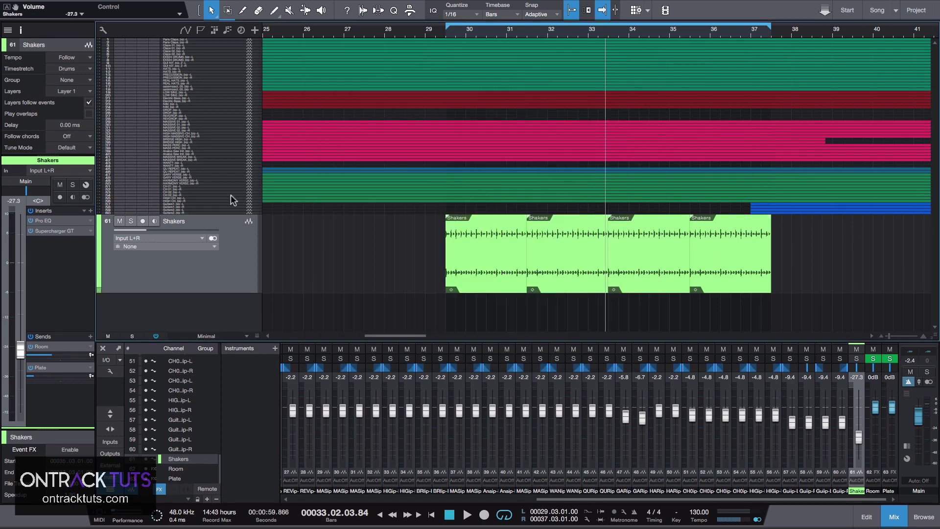
click(51, 231)
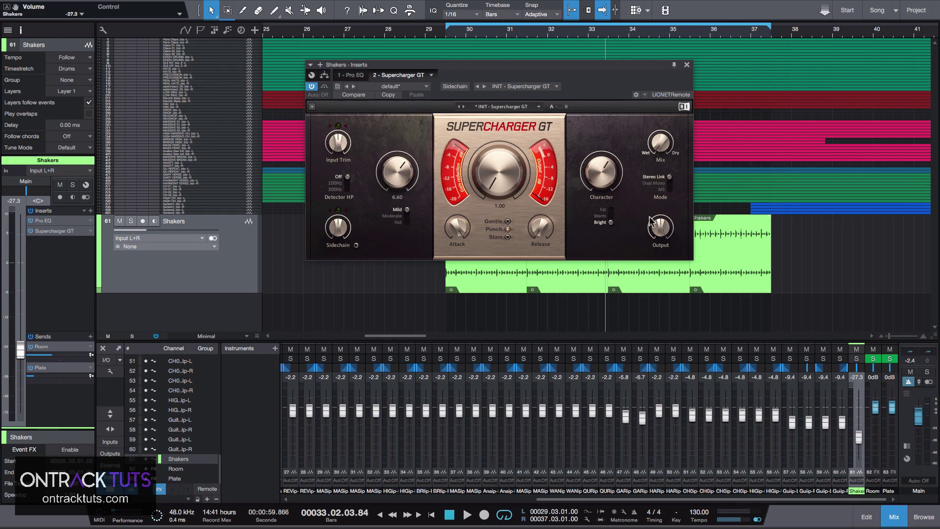
Step: Close Supercharger GT, solo the Shakers track, play from the loop start, and re-enable its inserts
click(685, 66)
click(131, 222)
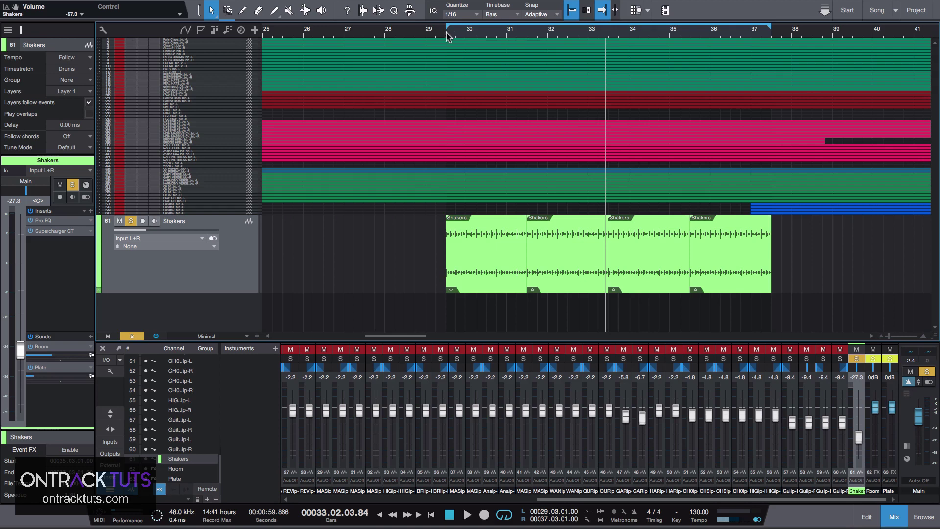
click(446, 37)
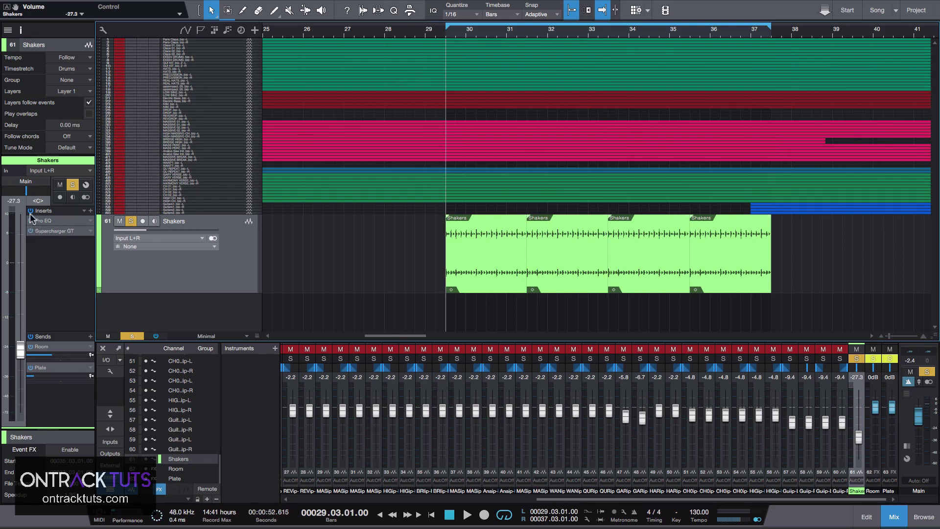
key(space)
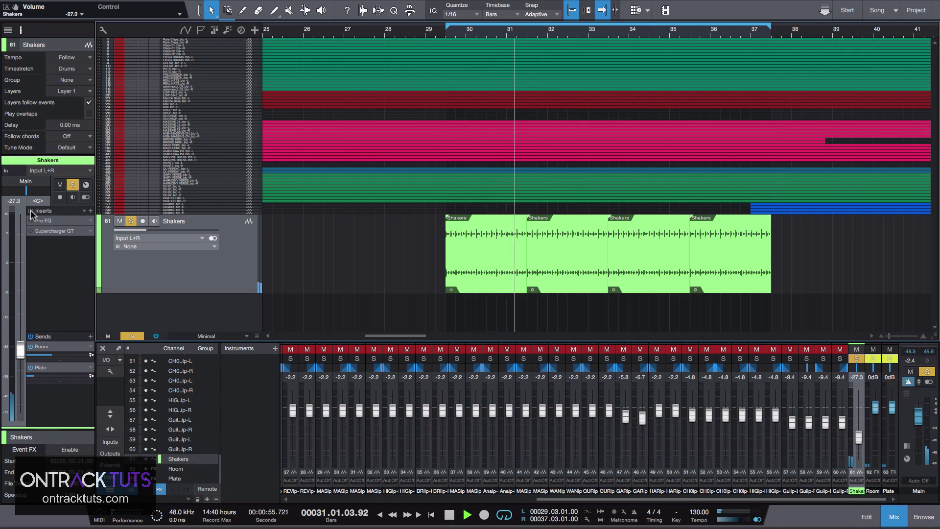
click(30, 210)
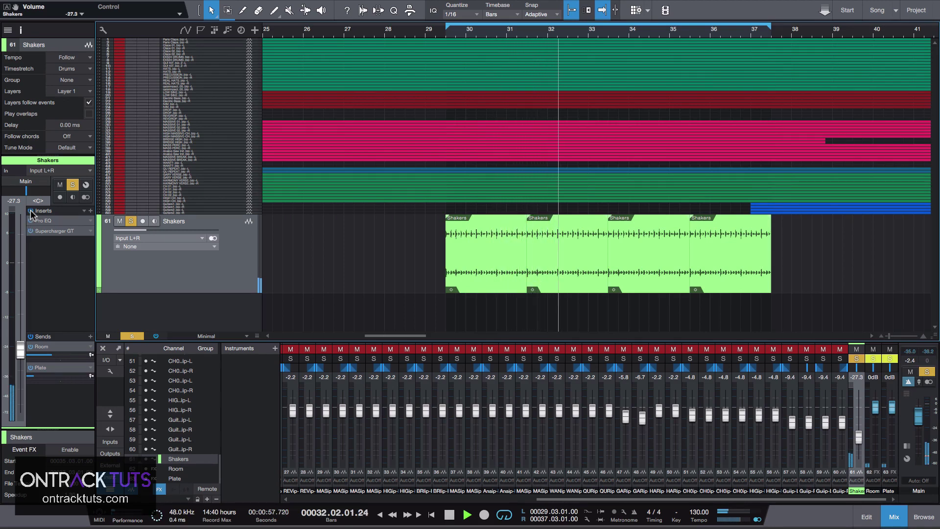
Step: Unsolo Shakers, compare it muted and unmuted in the mix, and set its volume to -21.0 dB
click(130, 220)
click(445, 35)
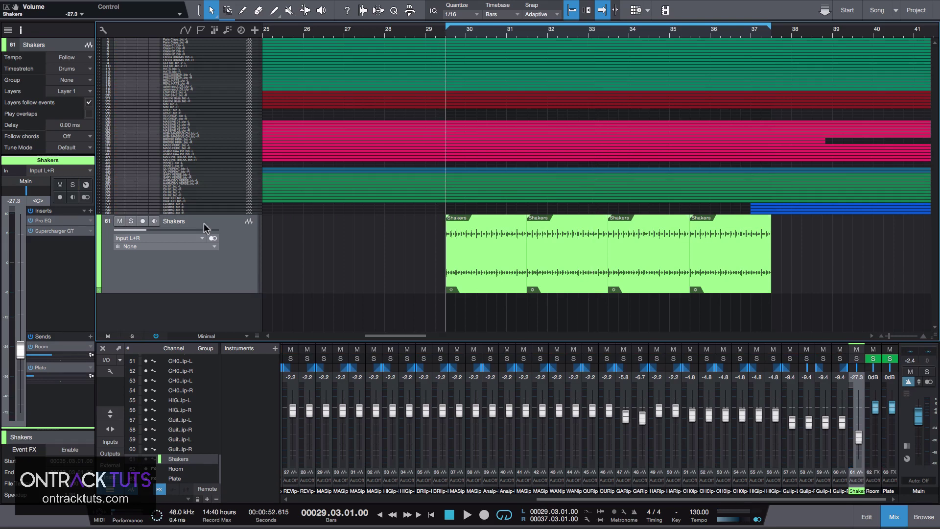
click(119, 221)
key(space)
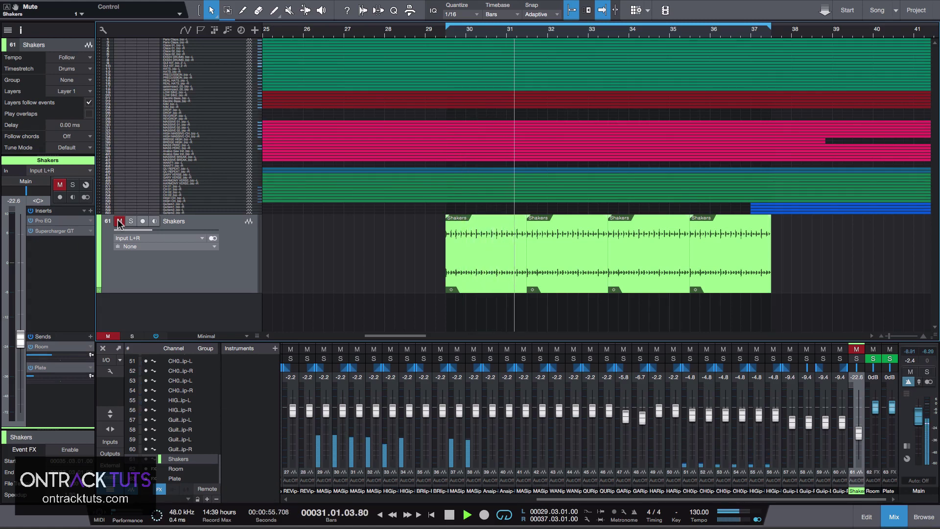
click(119, 220)
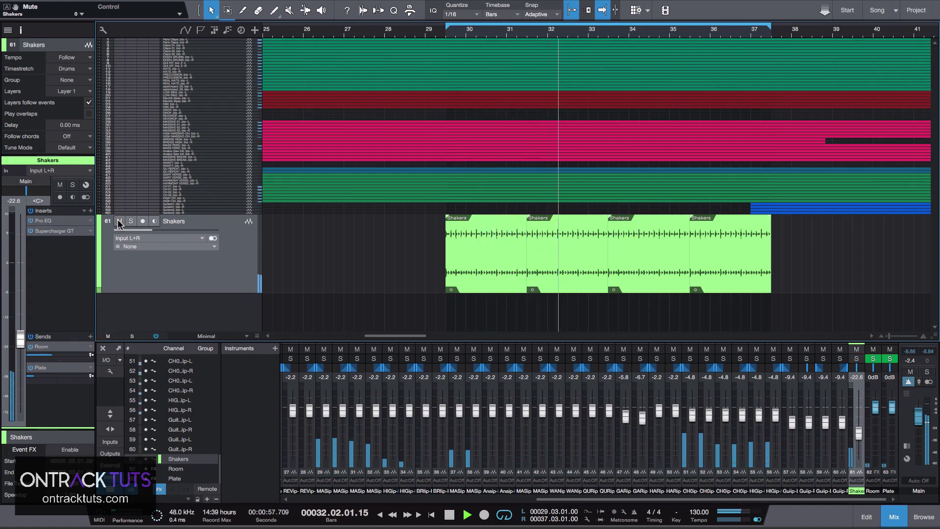
drag(151, 229, 155, 235)
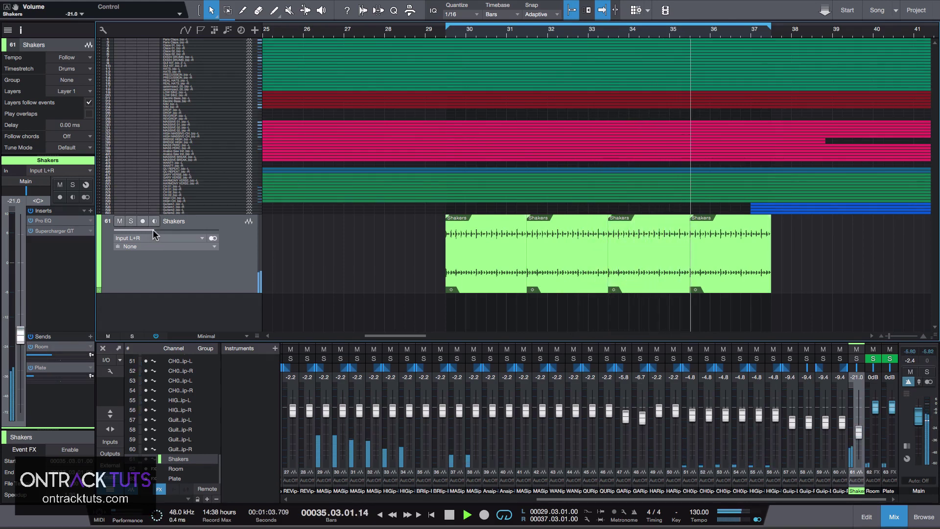
key(space)
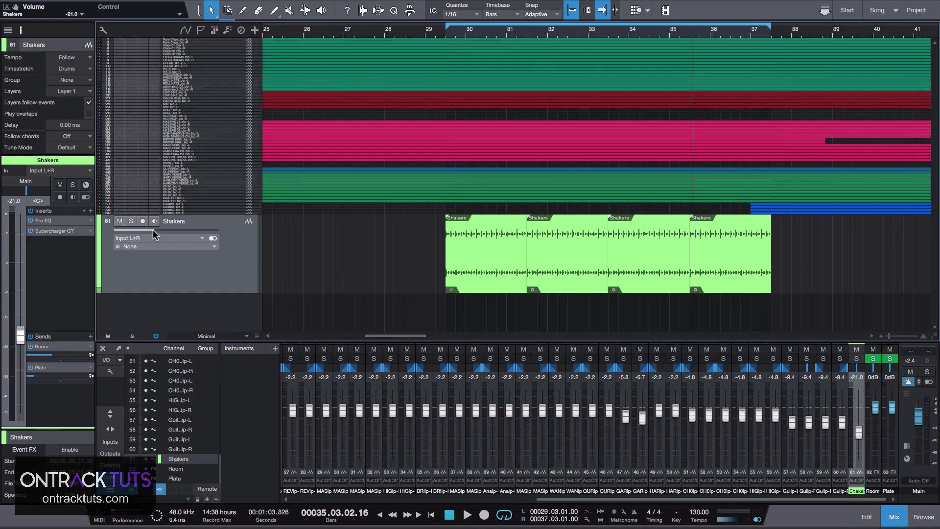